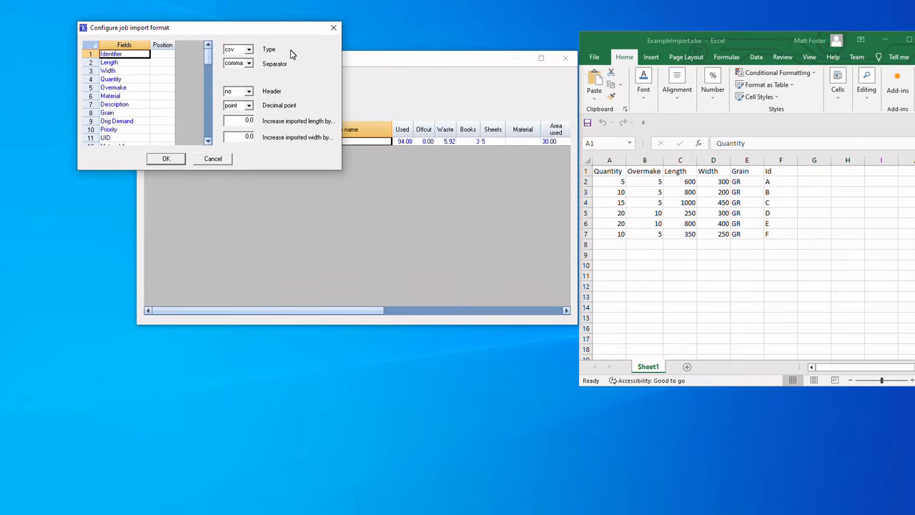
# Set the job import format to xlsx file type with a header row
pyautogui.click(249, 51)
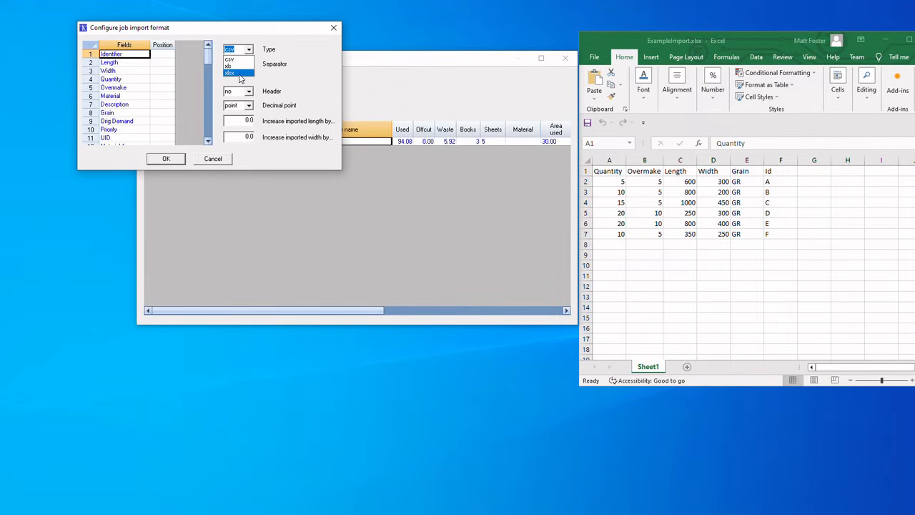
pyautogui.click(240, 74)
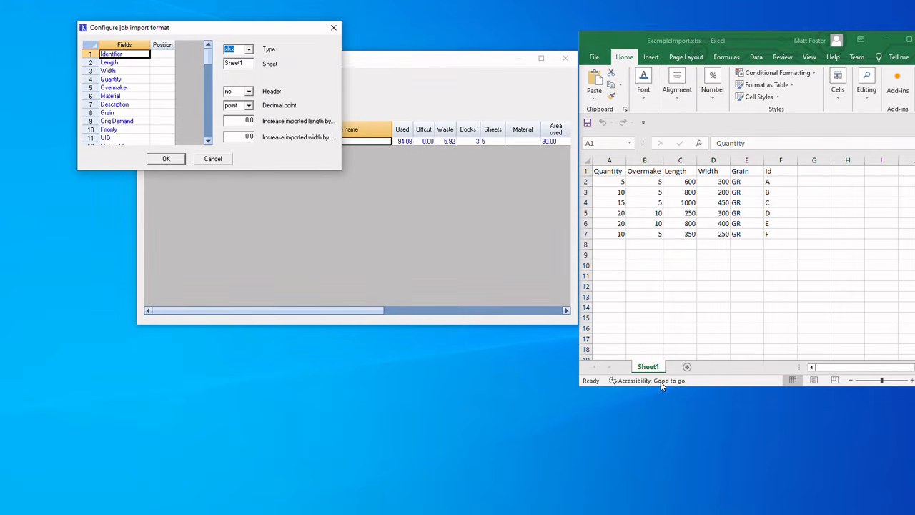
pyautogui.click(249, 93)
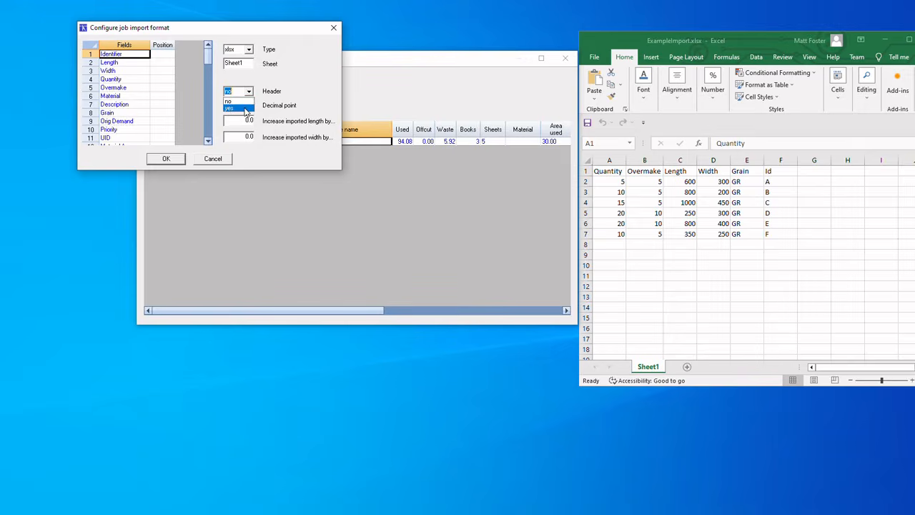
pyautogui.click(244, 108)
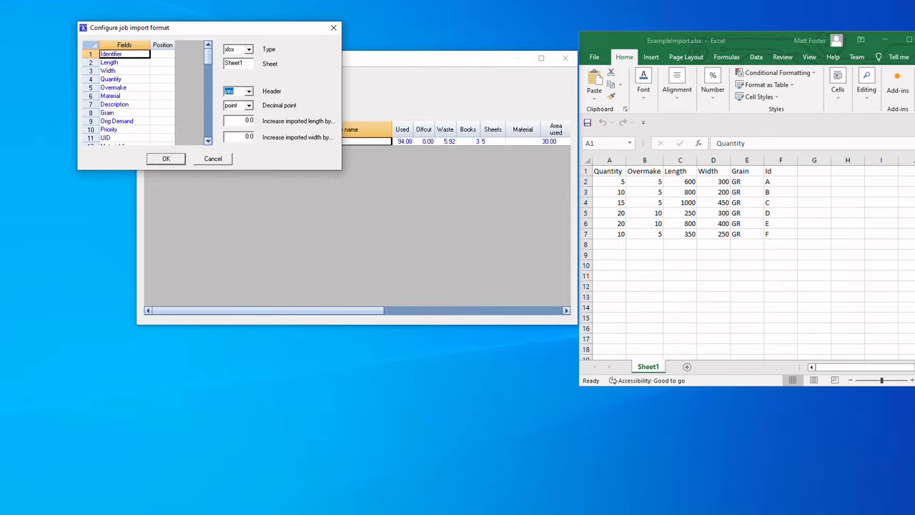
# Map the import column positions for Identifier to 6, Length to 3 and Width to 4
pyautogui.click(163, 54)
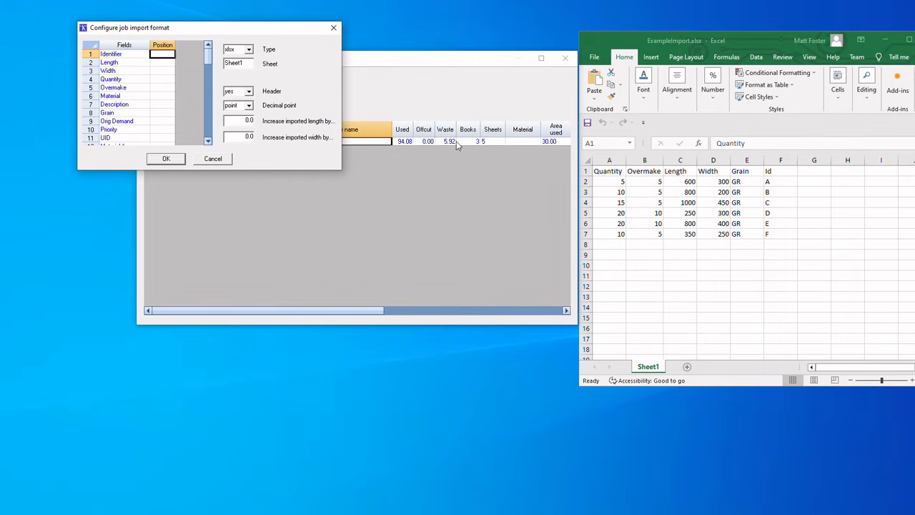
pyautogui.write('6')
pyautogui.press('Return')
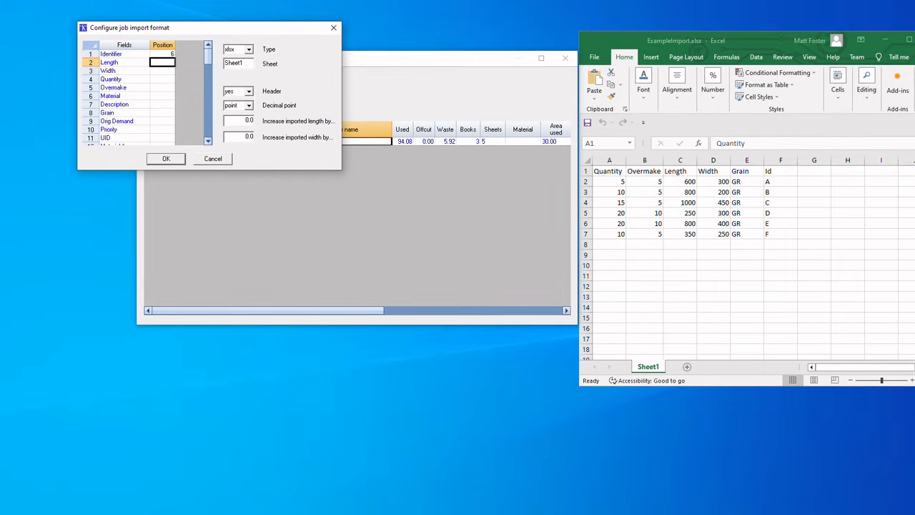
pyautogui.write('3')
pyautogui.press('Return')
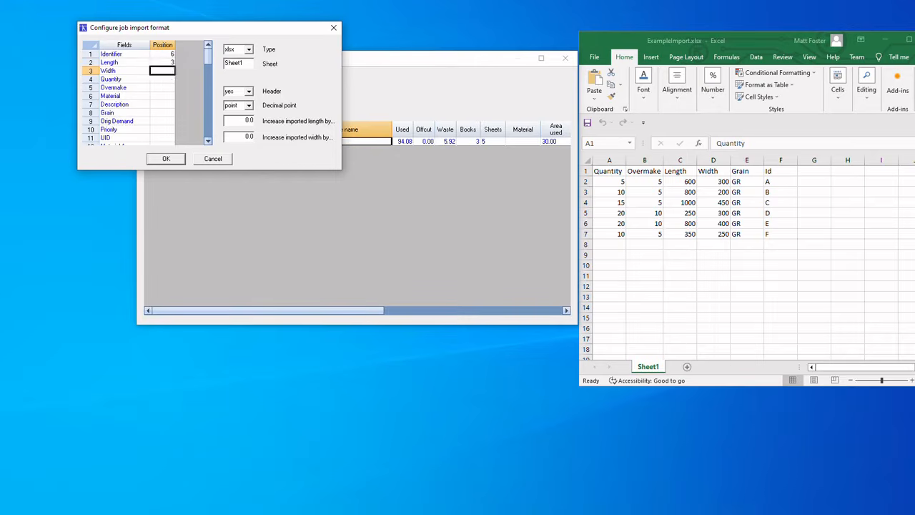
pyautogui.write('4')
pyautogui.press('Return')
# Map Quantity to column position 1, Overmake to 2 and Grain to 5, and save the import format
pyautogui.write('1')
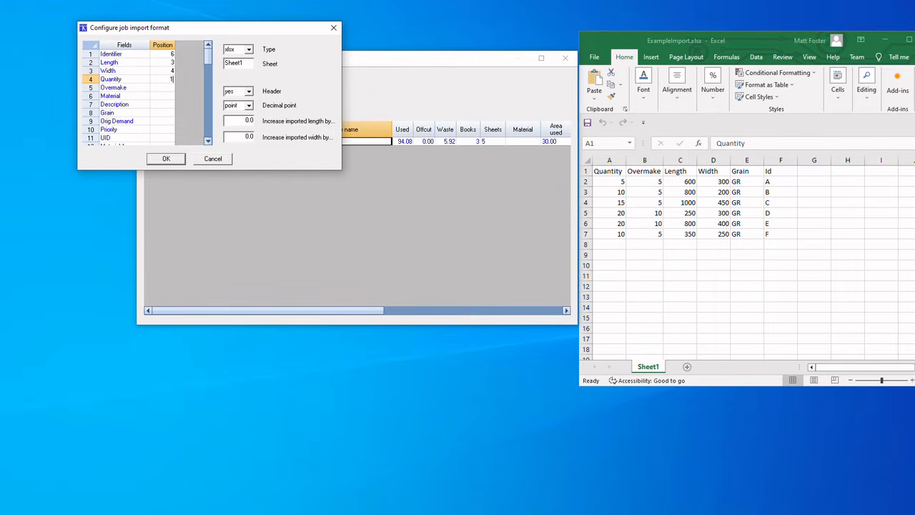
pyautogui.press('Return')
pyautogui.write('2')
pyautogui.press('Down')
pyautogui.press('Down')
pyautogui.press('Down')
pyautogui.write('5')
pyautogui.click(177, 160)
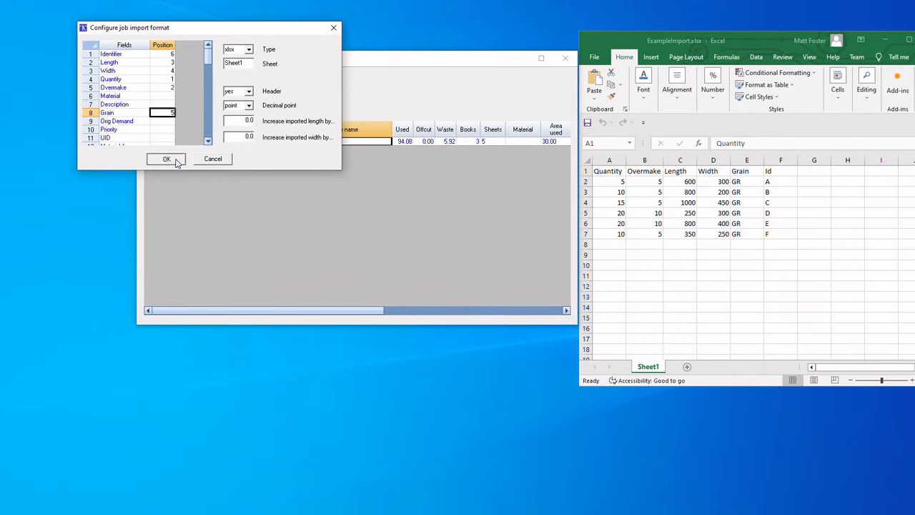
# Reopen the job import format configuration to check the saved settings and close it
pyautogui.click(152, 81)
pyautogui.moveTo(171, 118)
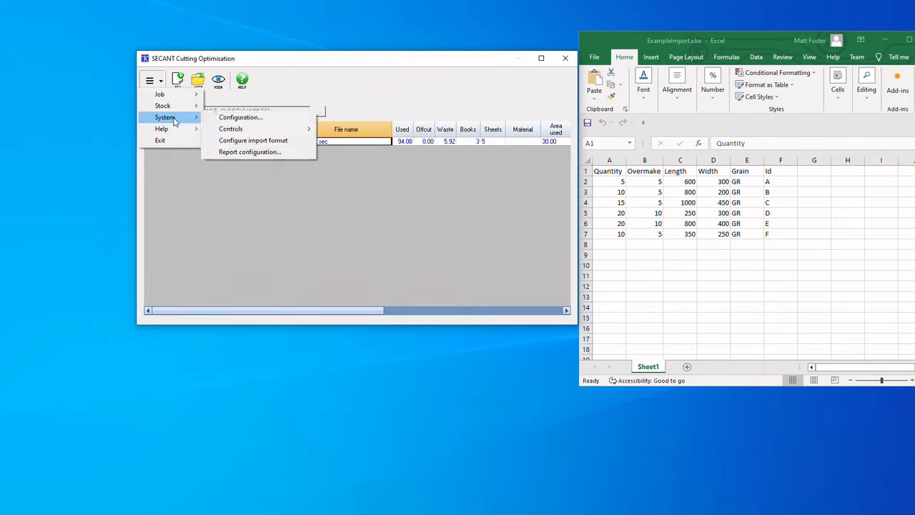
pyautogui.click(268, 138)
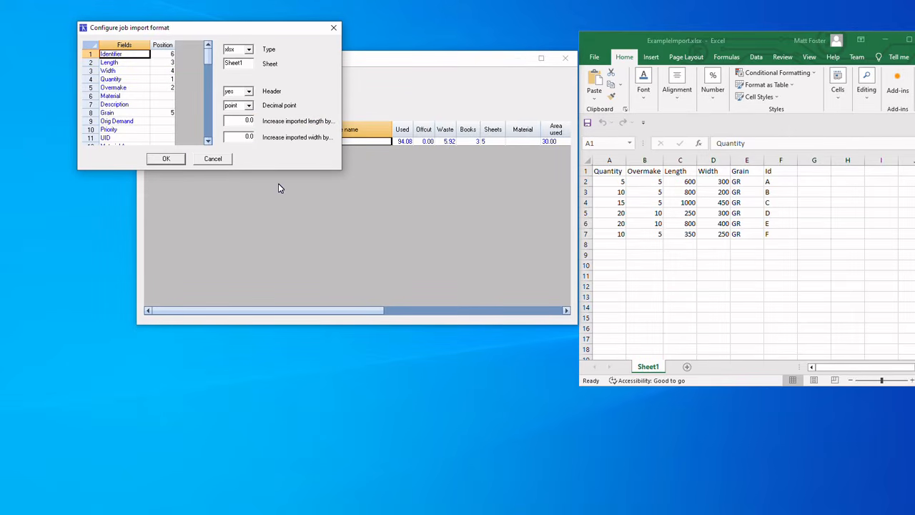
pyautogui.click(156, 159)
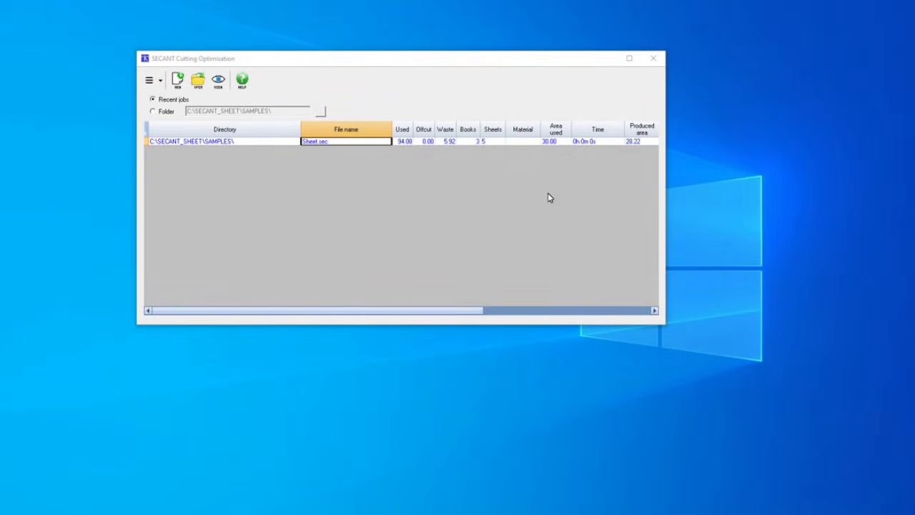
# Import the job ExampleImport using ExampleImport.xlsx as the cutting list, with the default stock and controls
pyautogui.click(153, 81)
pyautogui.moveTo(163, 94)
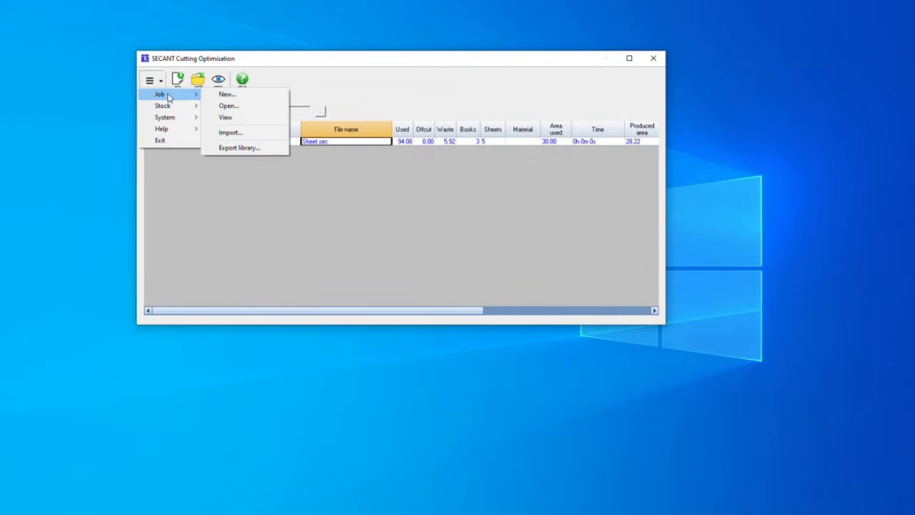
pyautogui.click(245, 135)
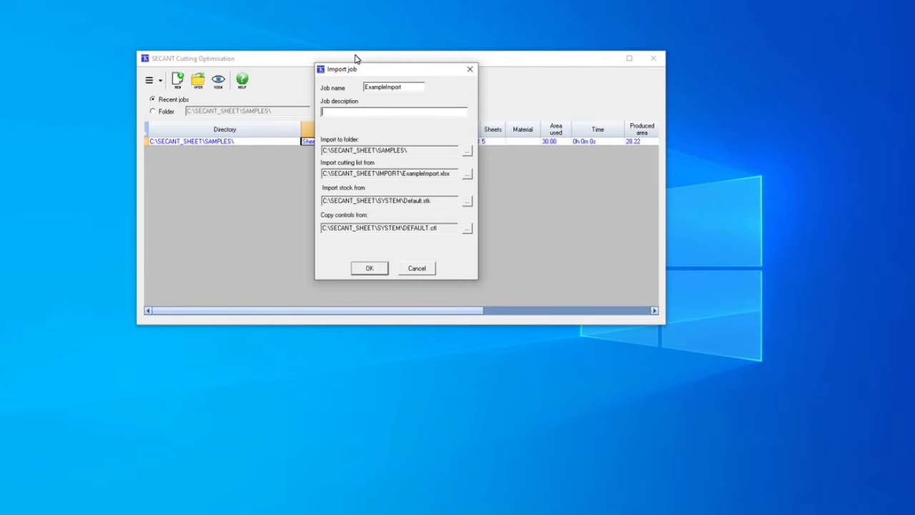
pyautogui.click(467, 173)
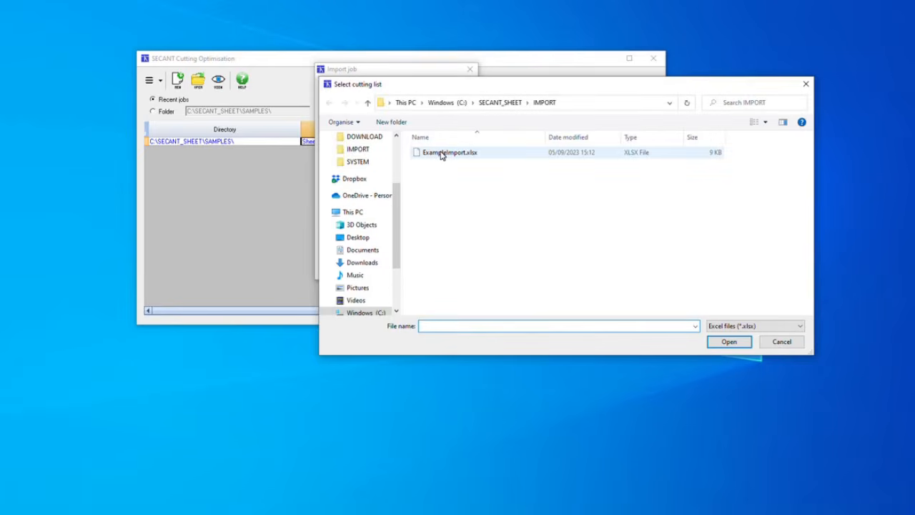
pyautogui.click(441, 153)
pyautogui.doubleClick(441, 153)
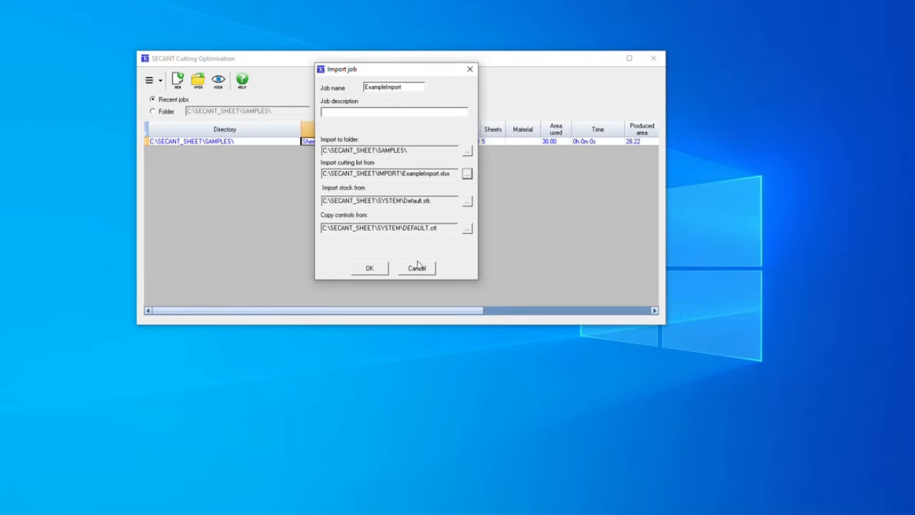
pyautogui.click(365, 269)
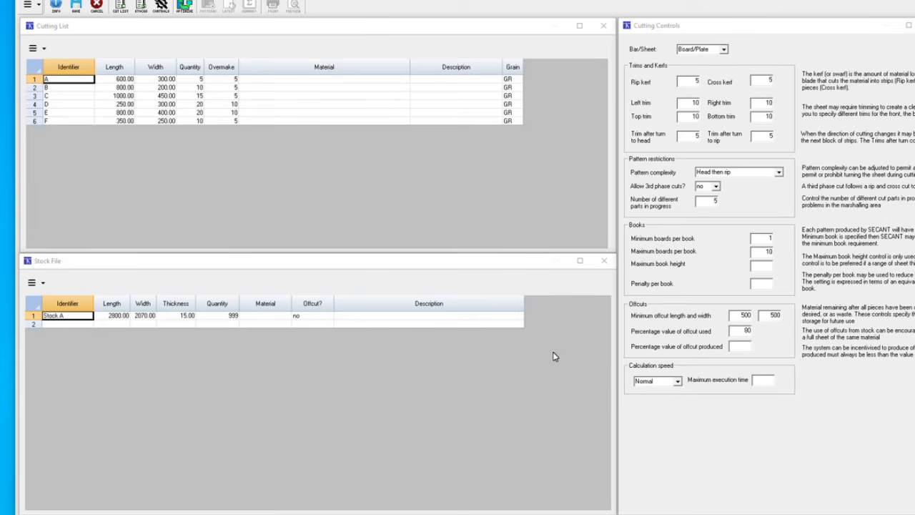
# Optimise the imported job and accept the optimization summary
pyautogui.click(185, 7)
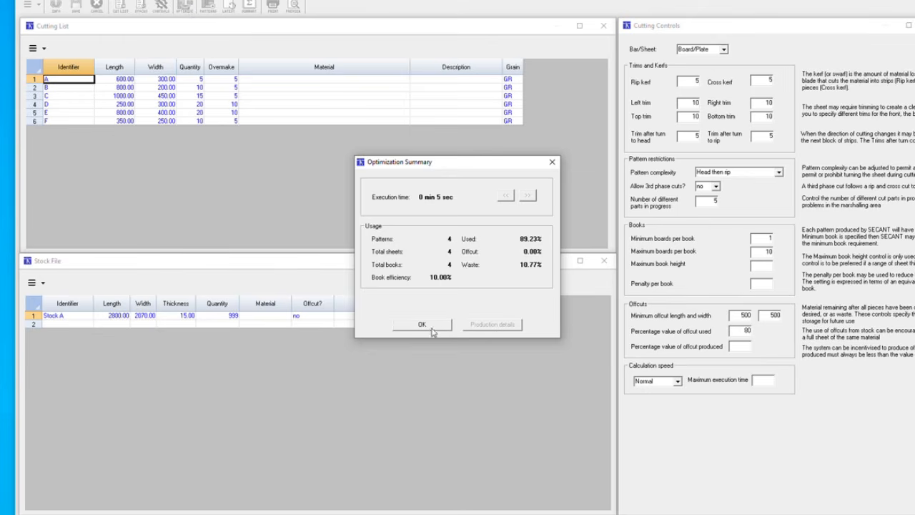
pyautogui.click(431, 330)
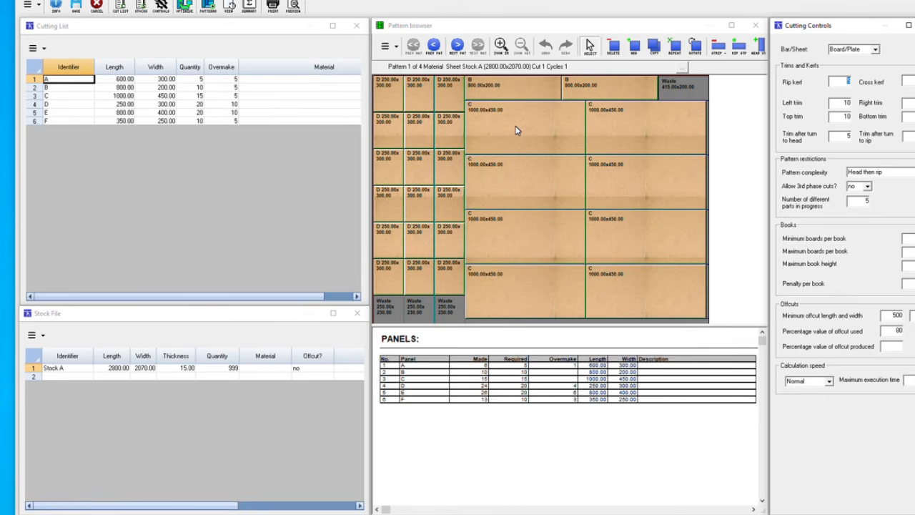
# Delete the last two F panels from the top strip of cutting pattern 4
pyautogui.click(458, 50)
pyautogui.click(457, 49)
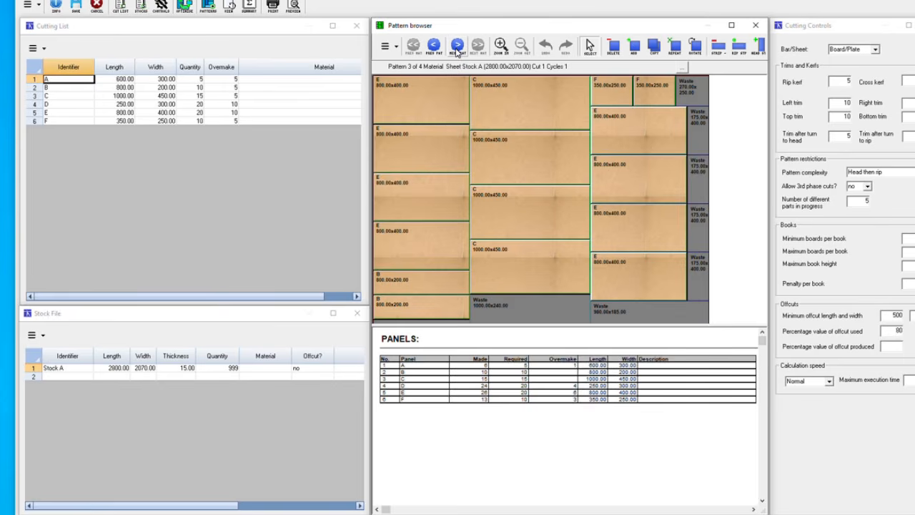
pyautogui.click(457, 48)
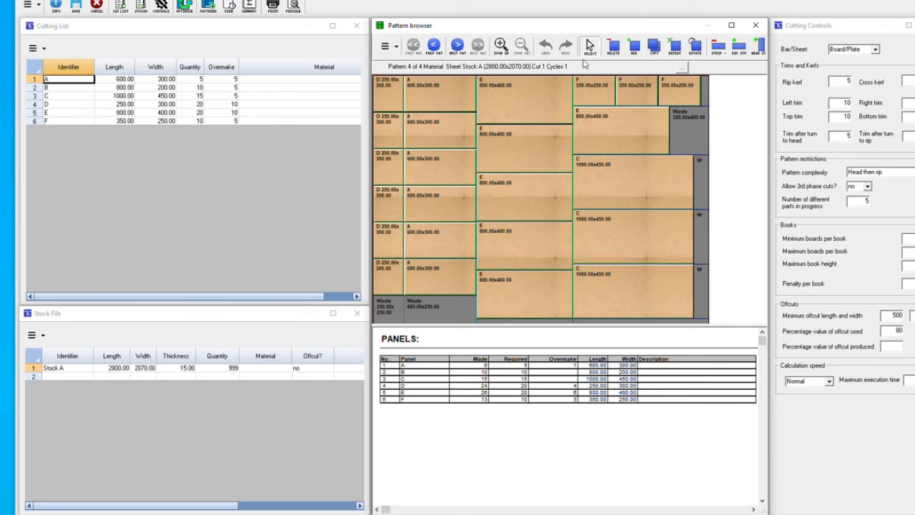
pyautogui.click(613, 46)
pyautogui.click(637, 91)
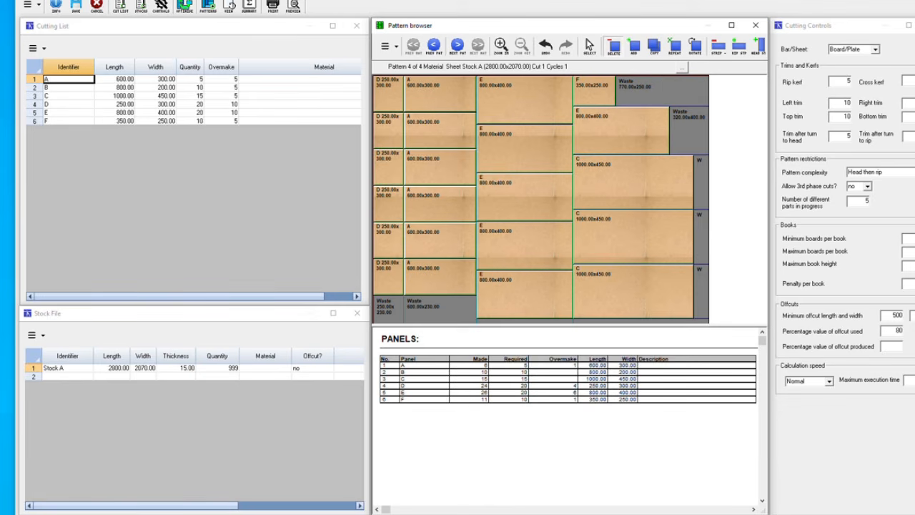